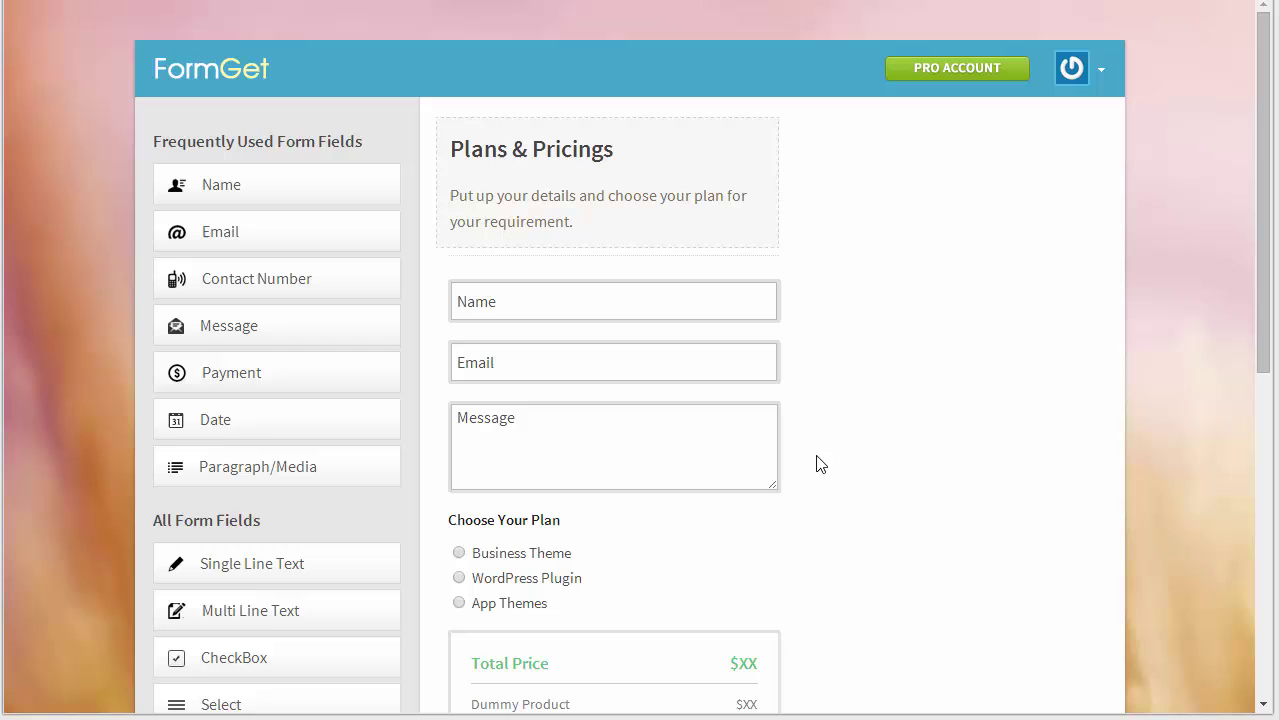
Step: Review the Plans & Pricings form through to its end and activate its Next step button
left_click_drag(1268, 47, 1275, 133)
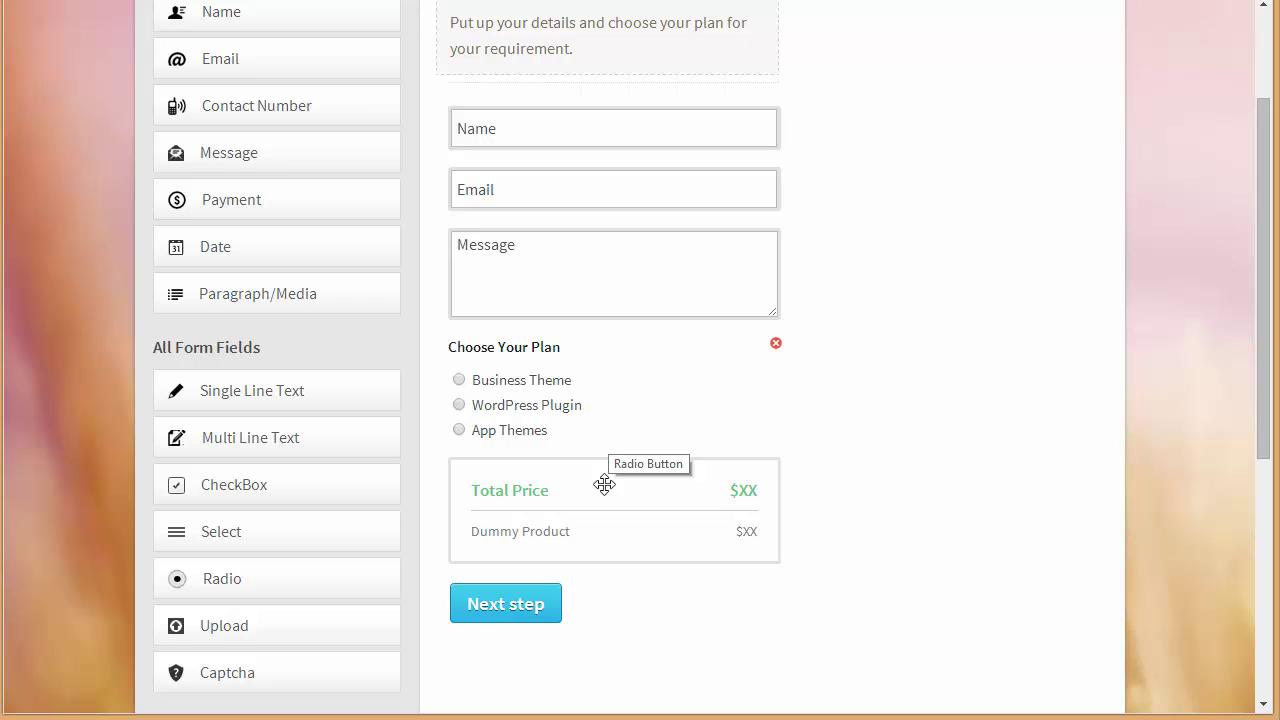
left_click(518, 606)
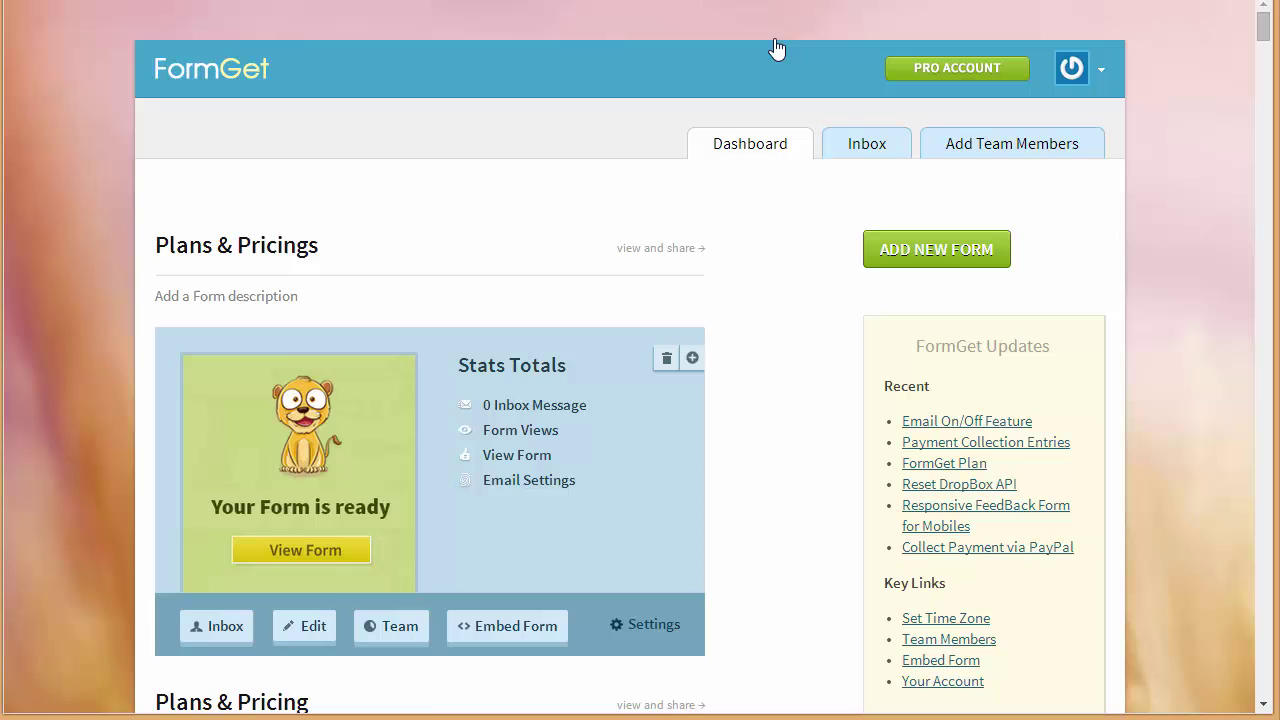
Step: Open the payment settings of the Plans & Pricings form from the dashboard
scroll(822, 400, "down", 2)
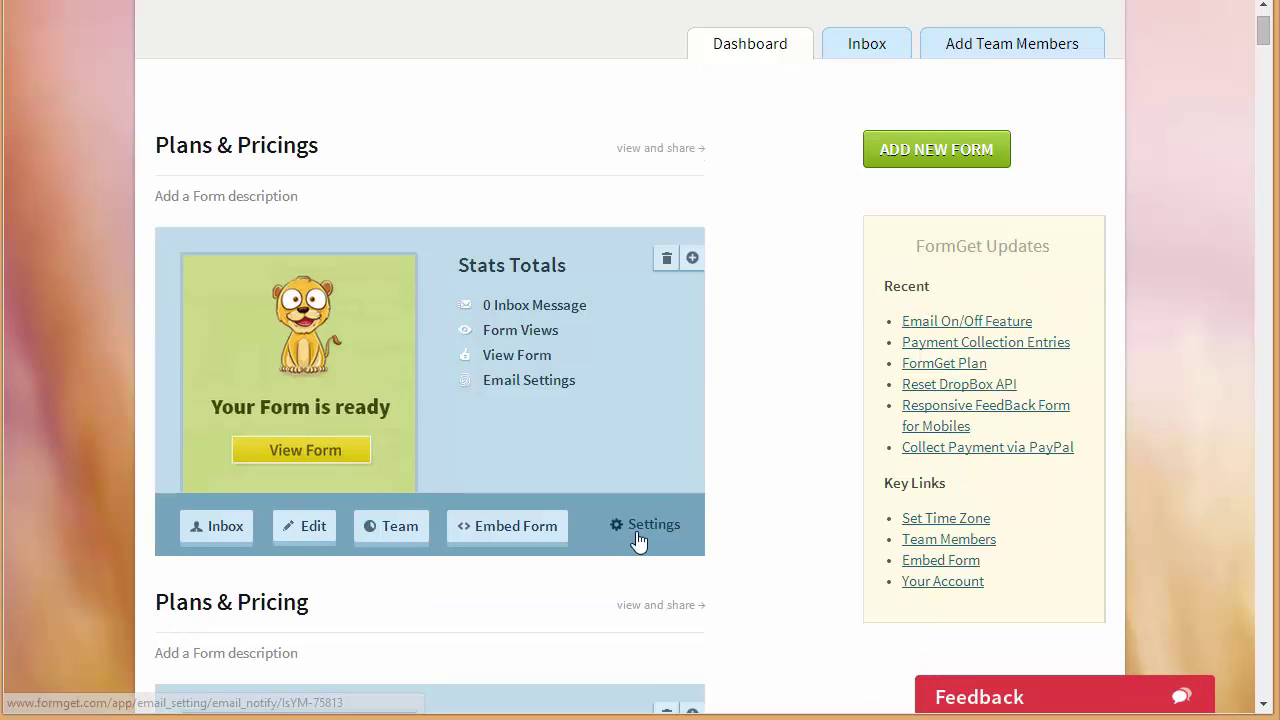
left_click(722, 529)
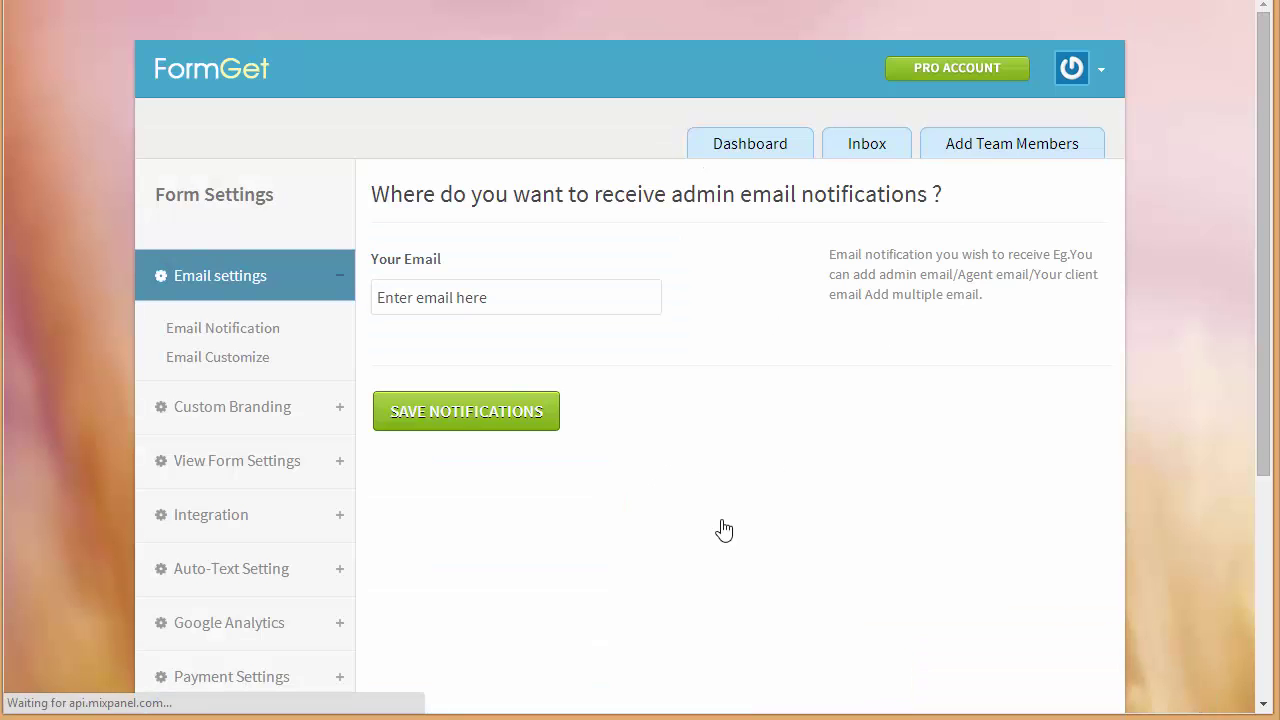
scroll(723, 528, "down", 3)
left_click(245, 485)
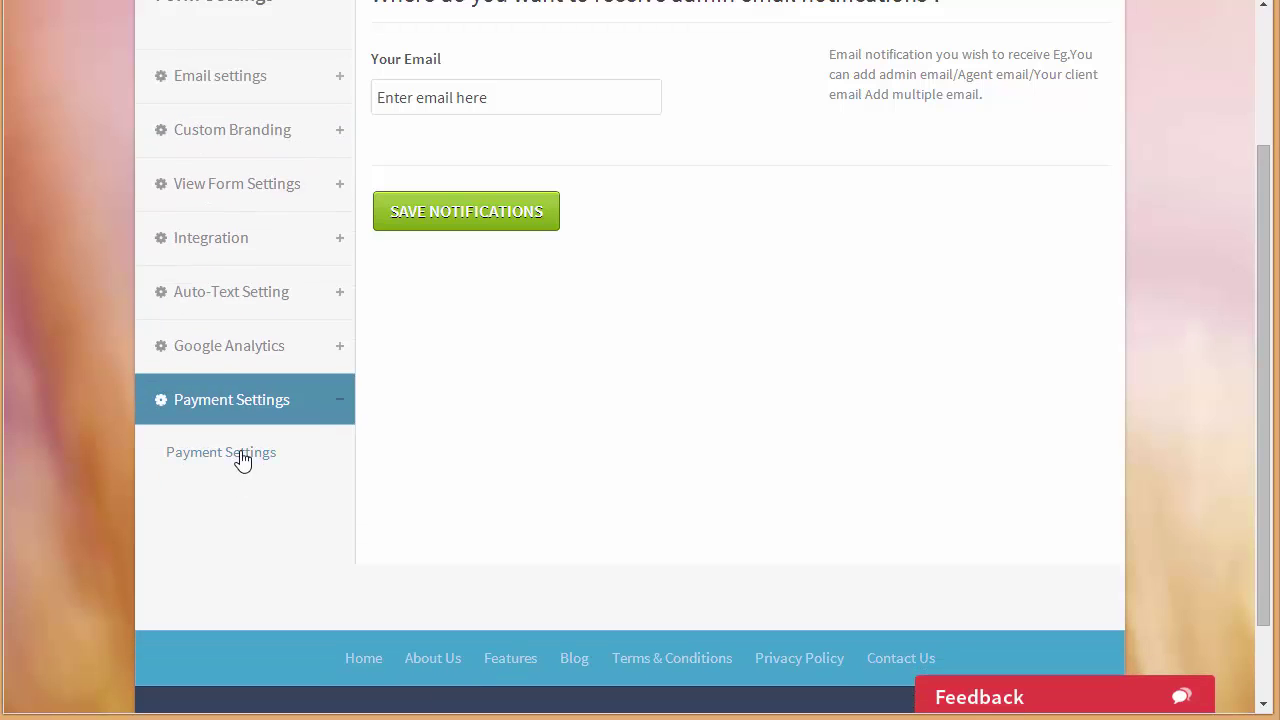
left_click(243, 457)
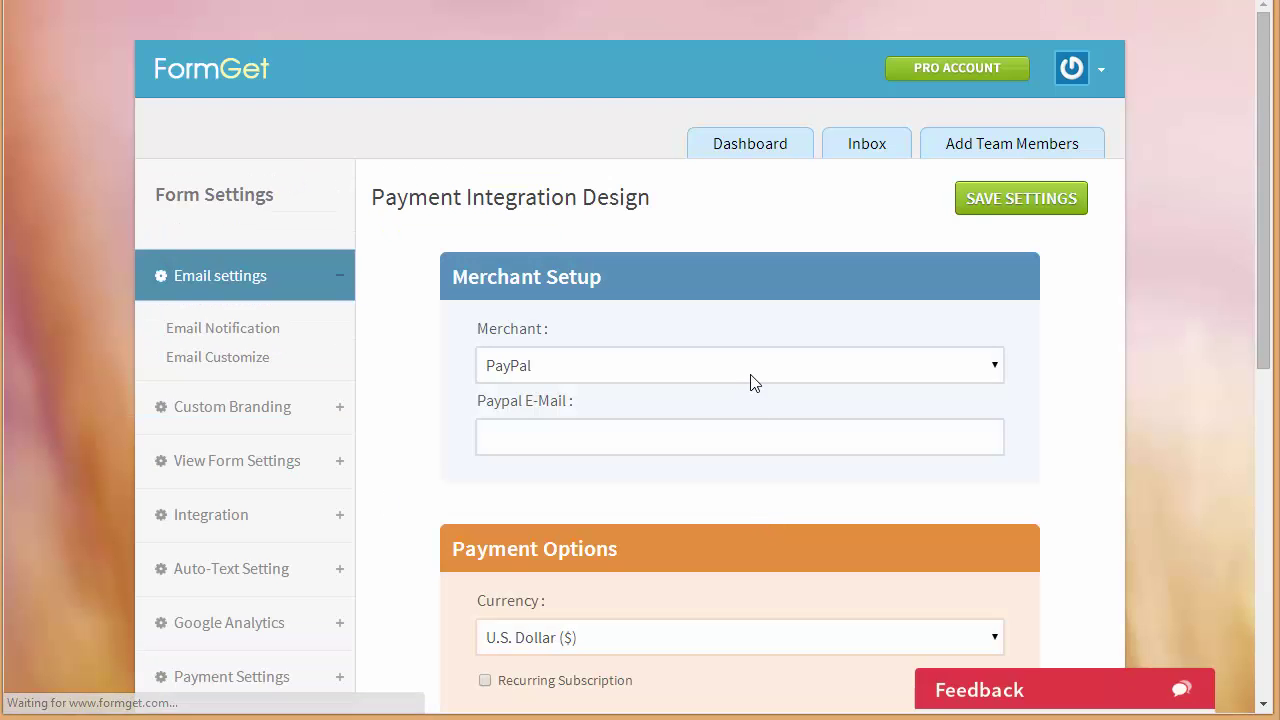
Step: Choose Stripe as the form's merchant and start connecting a Stripe account
left_click(751, 376)
left_click(737, 415)
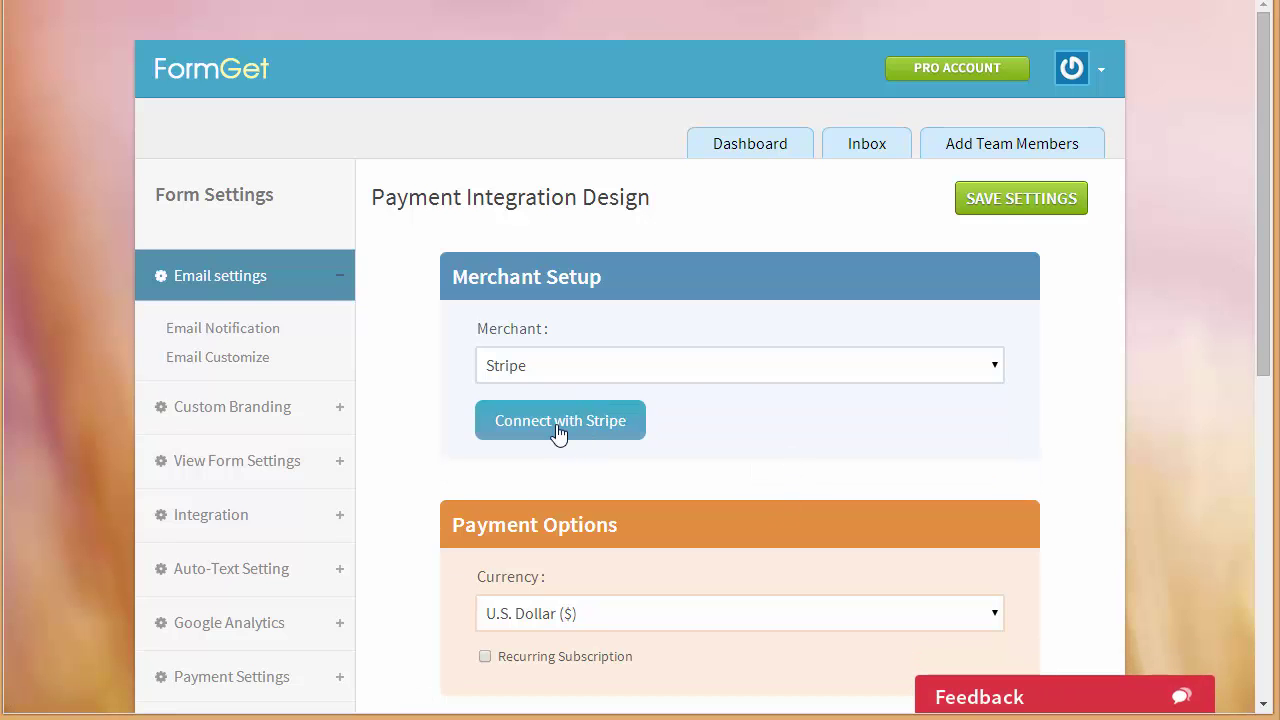
left_click(558, 430)
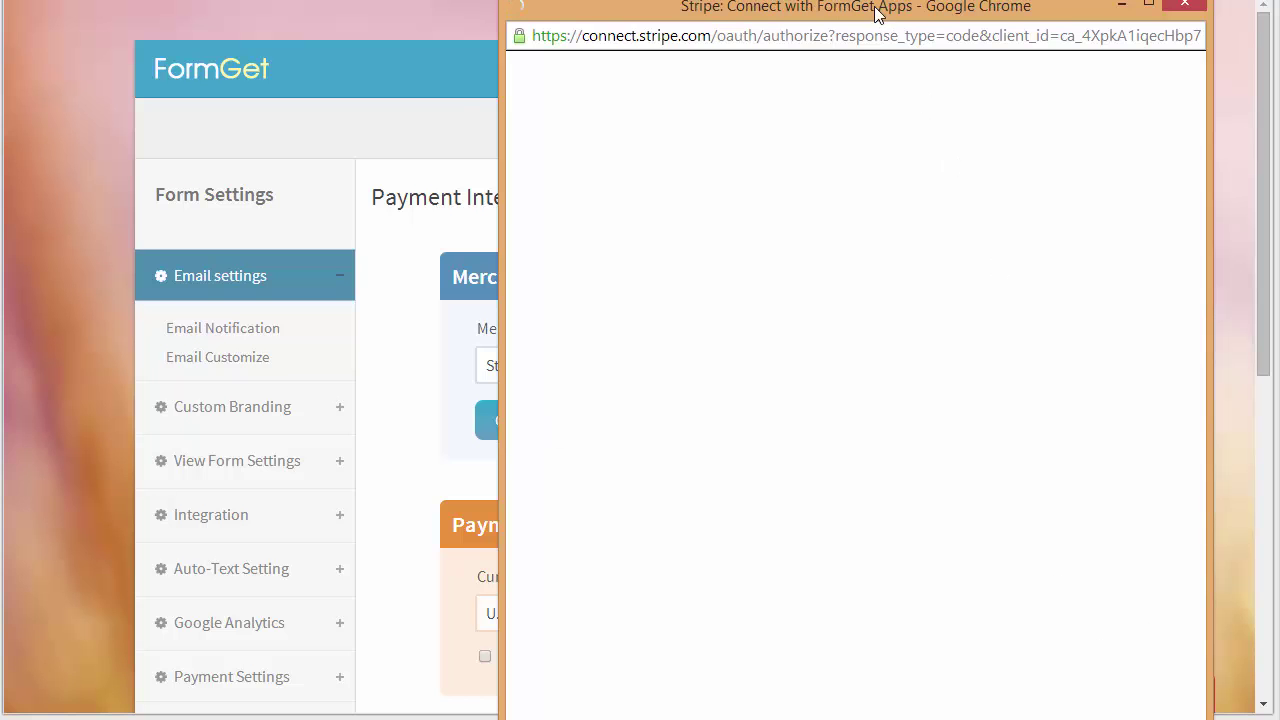
left_click_drag(874, 6, 730, 0)
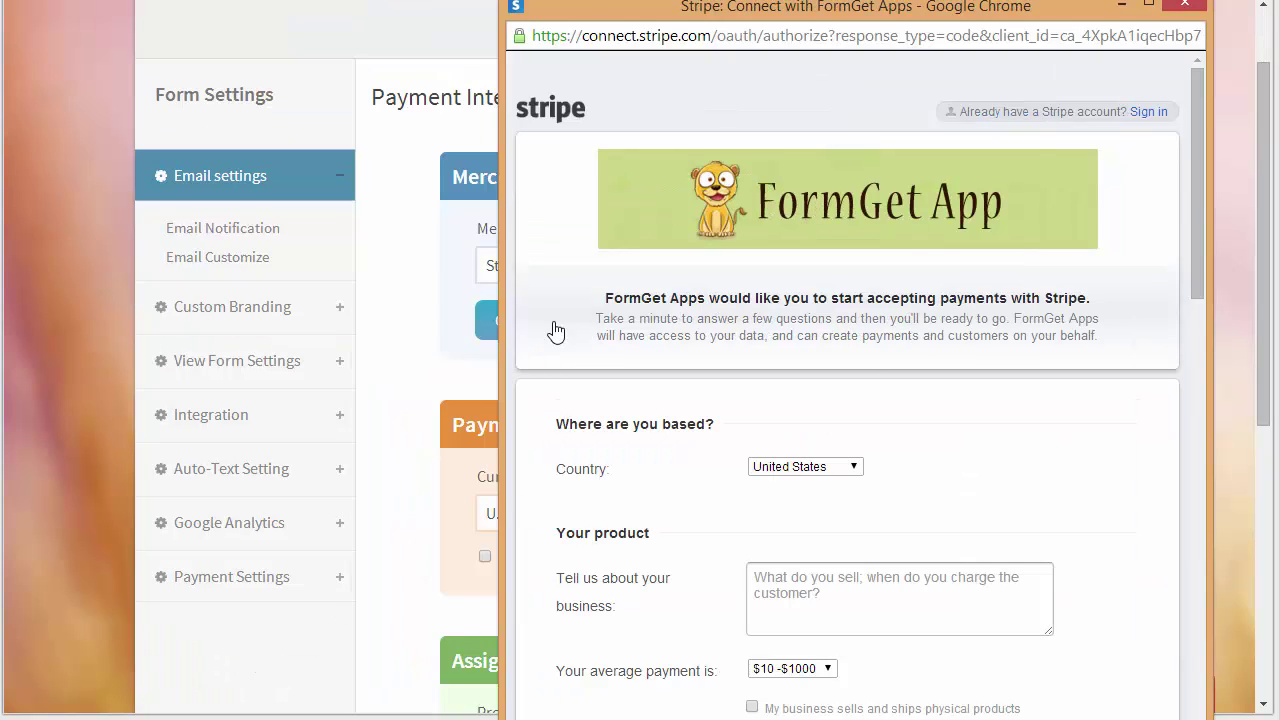
Step: Sign in to the existing Stripe account with the saved email and password to authorize the connection
left_click(1150, 112)
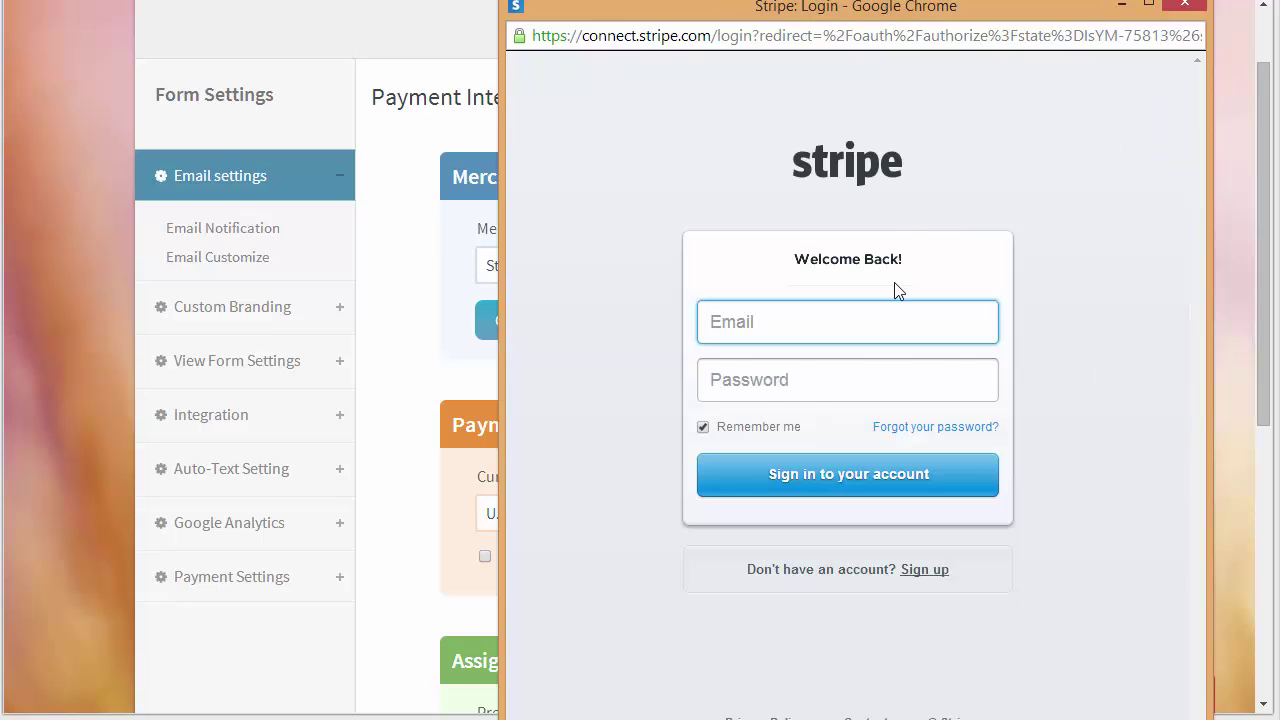
left_click(851, 329)
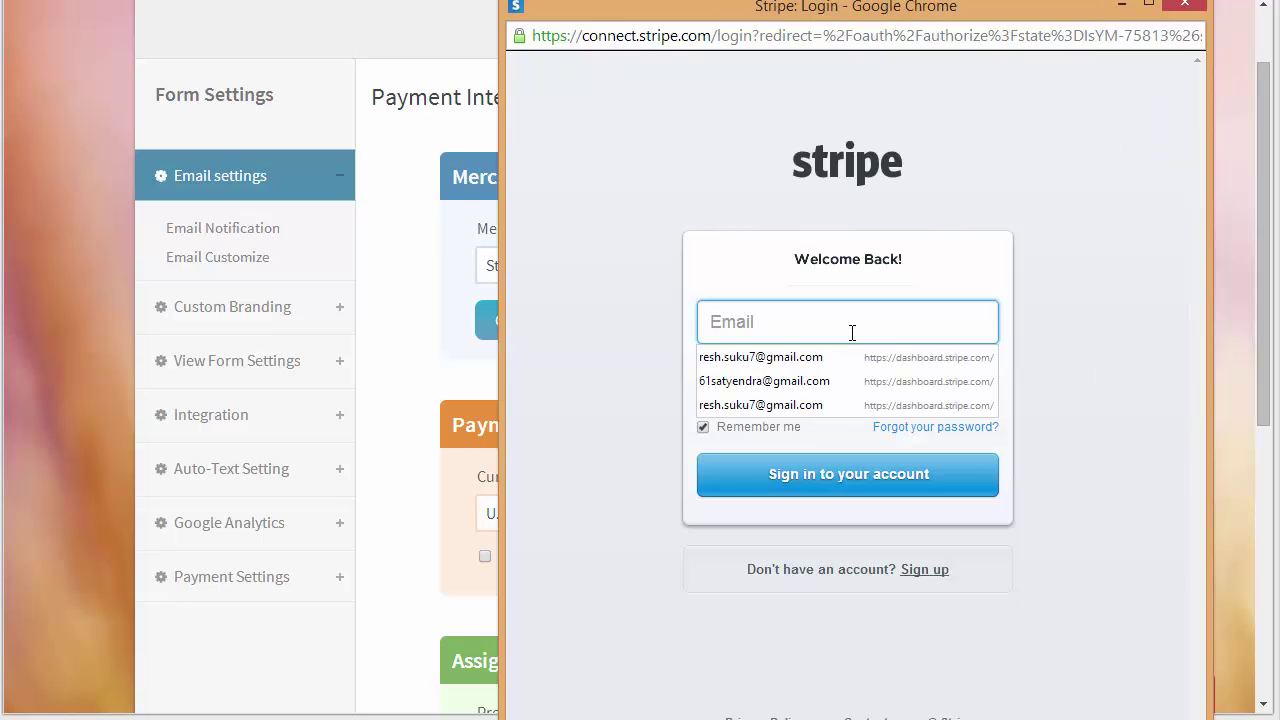
left_click(843, 376)
left_click(826, 480)
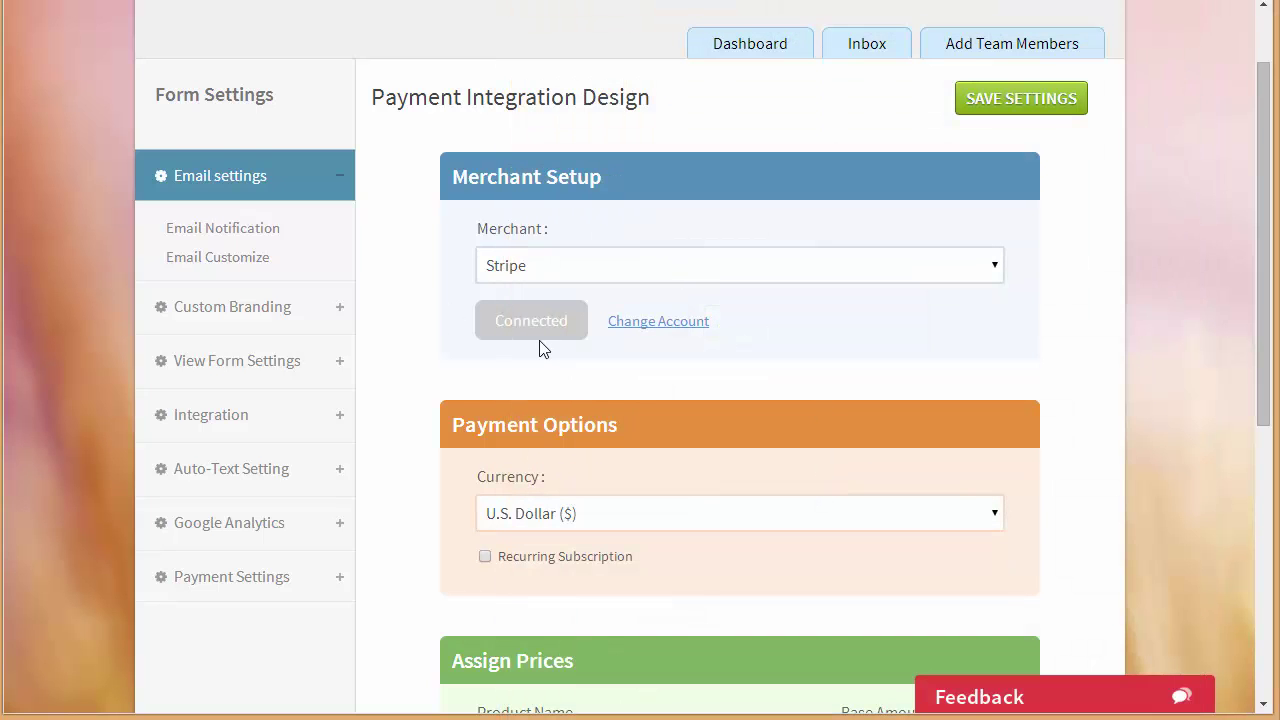
Step: Under Assign Prices, name the product Base Price and set its base amount to 0
left_click_drag(1263, 214, 1263, 329)
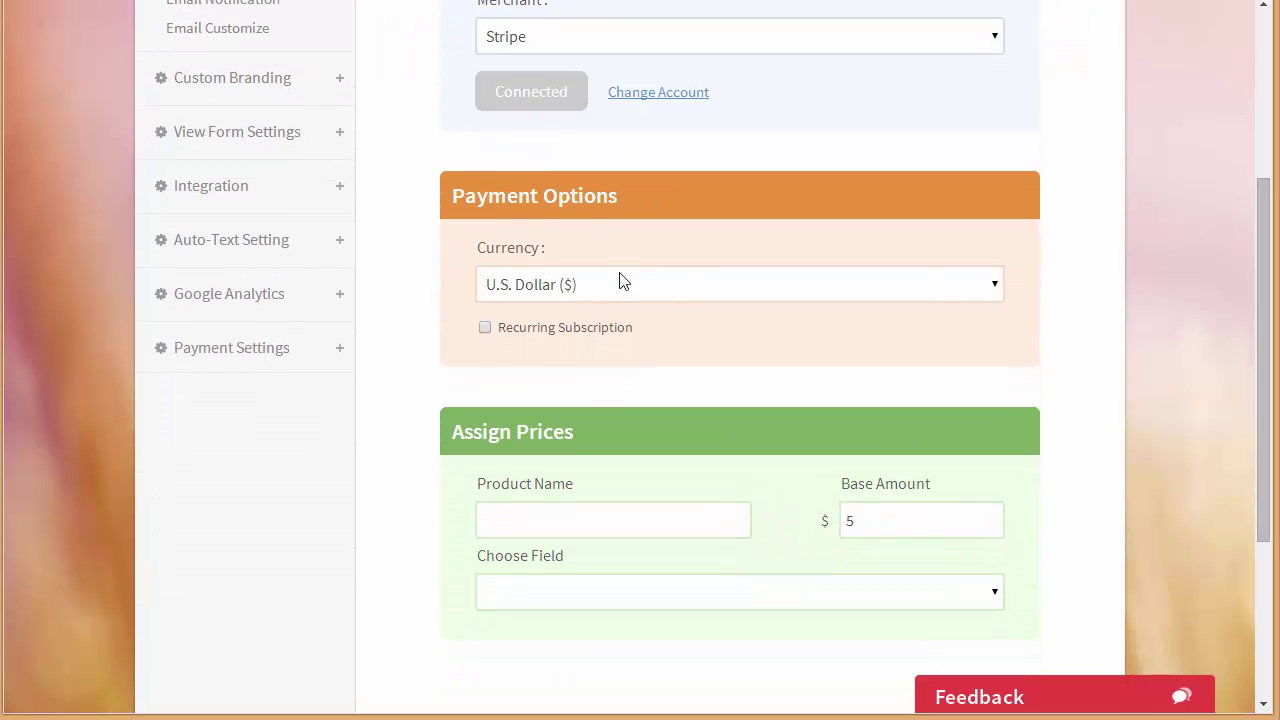
left_click_drag(1265, 325, 1263, 410)
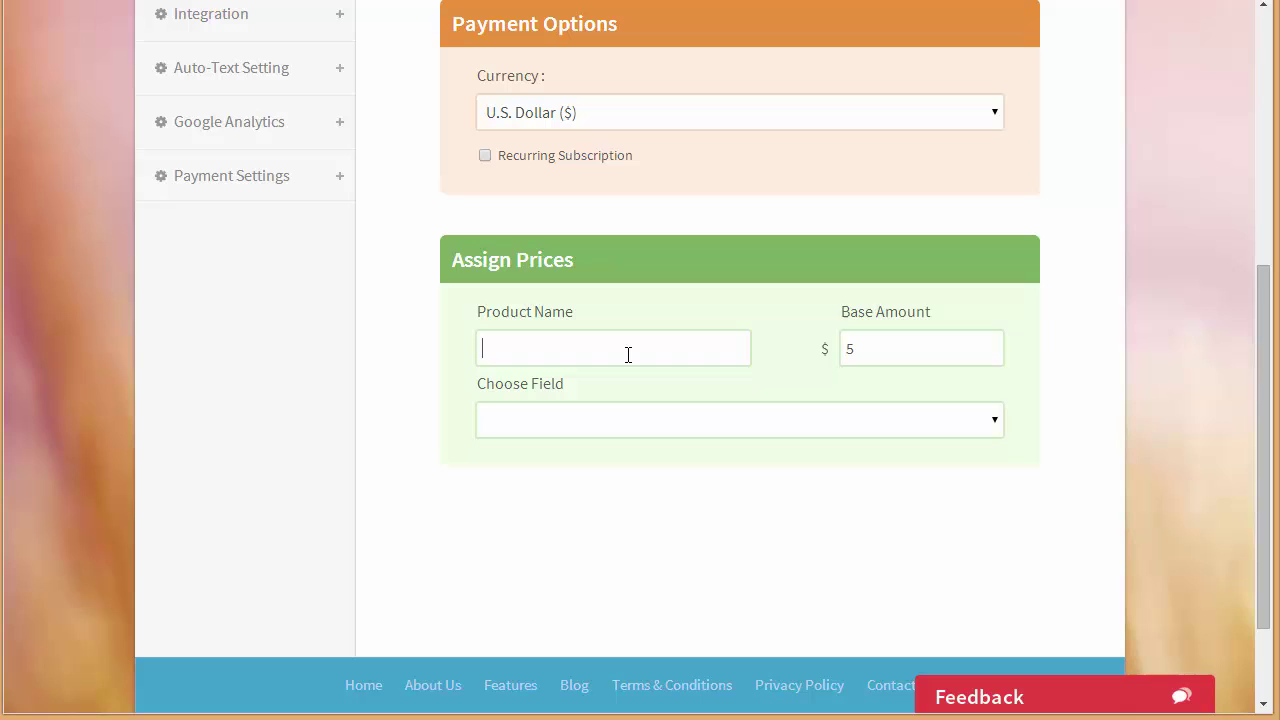
type("Base {")
type("rice")
double_click(852, 348)
type("0")
Step: Assign prices to the Choose Your Plan field: Business Theme $50, WordPress Plugin $30 and App Themes $80
left_click(714, 420)
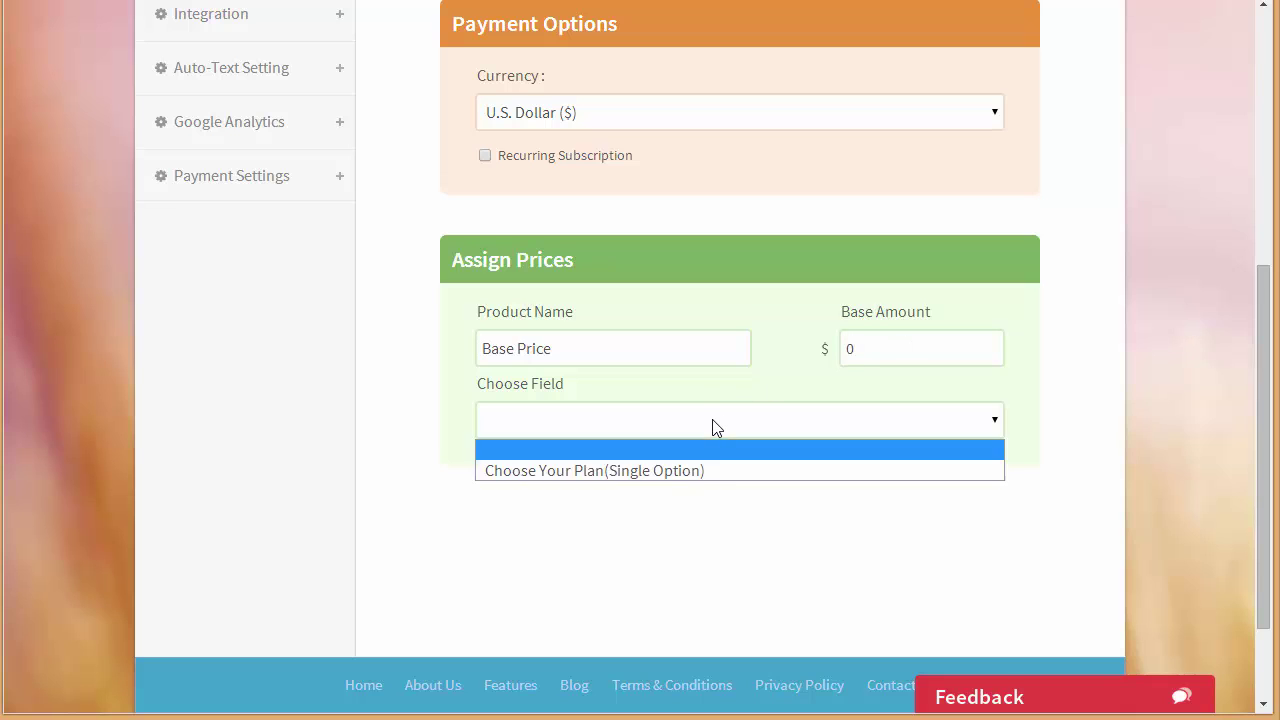
left_click(730, 472)
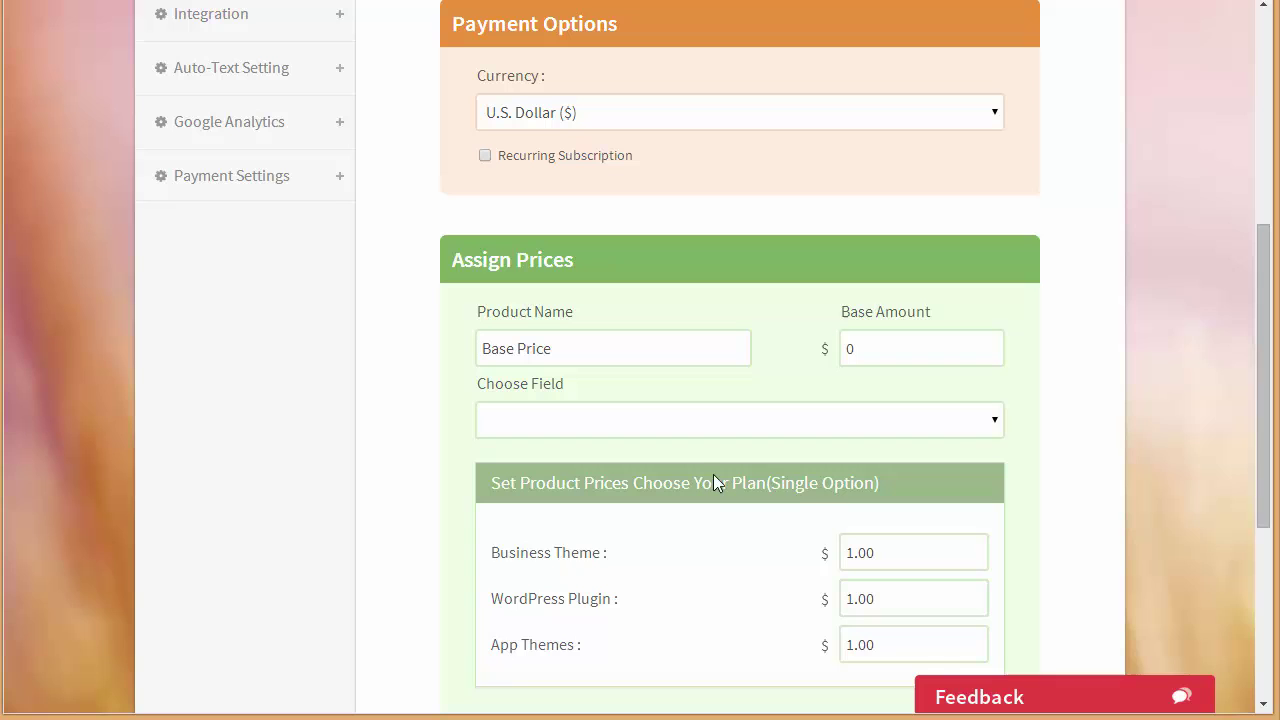
left_click_drag(1262, 340, 1274, 475)
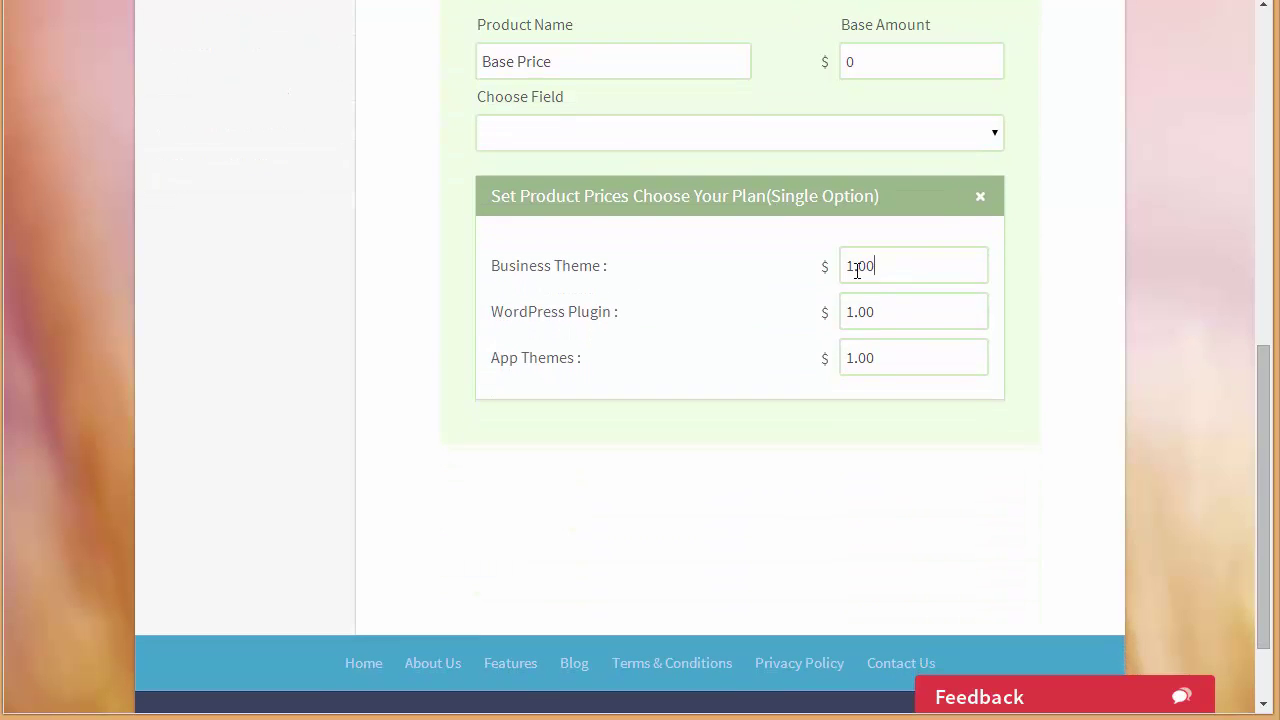
left_click_drag(882, 270, 836, 278)
type("50")
left_click_drag(906, 318, 828, 312)
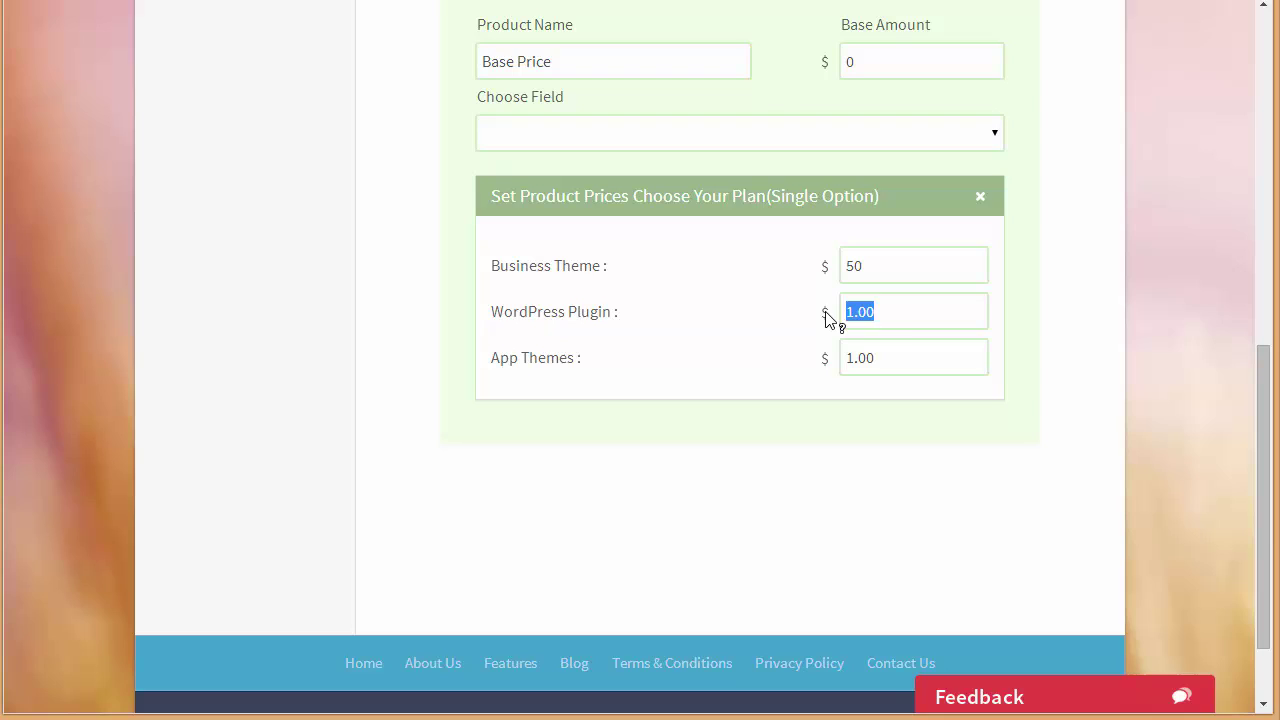
type("30")
left_click_drag(900, 363, 833, 388)
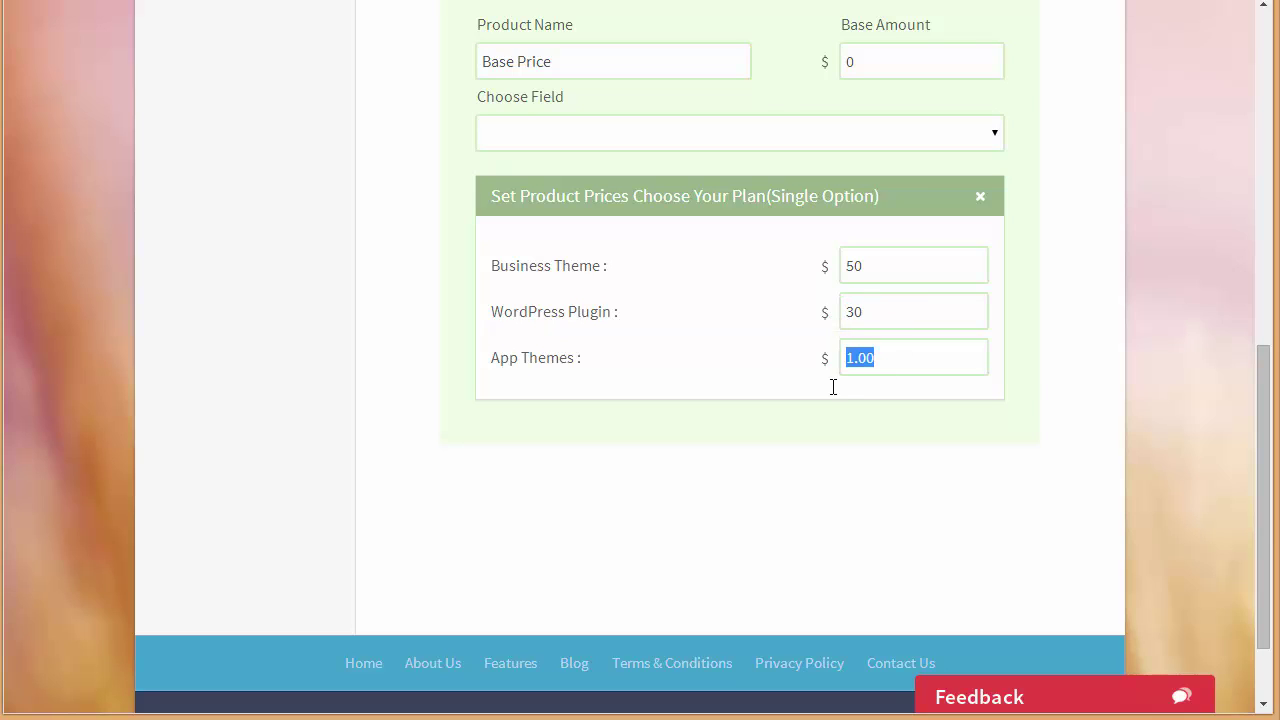
type("80")
Step: Save the form's payment integration settings
scroll(906, 325, "up", 7)
scroll(910, 332, "up", 1)
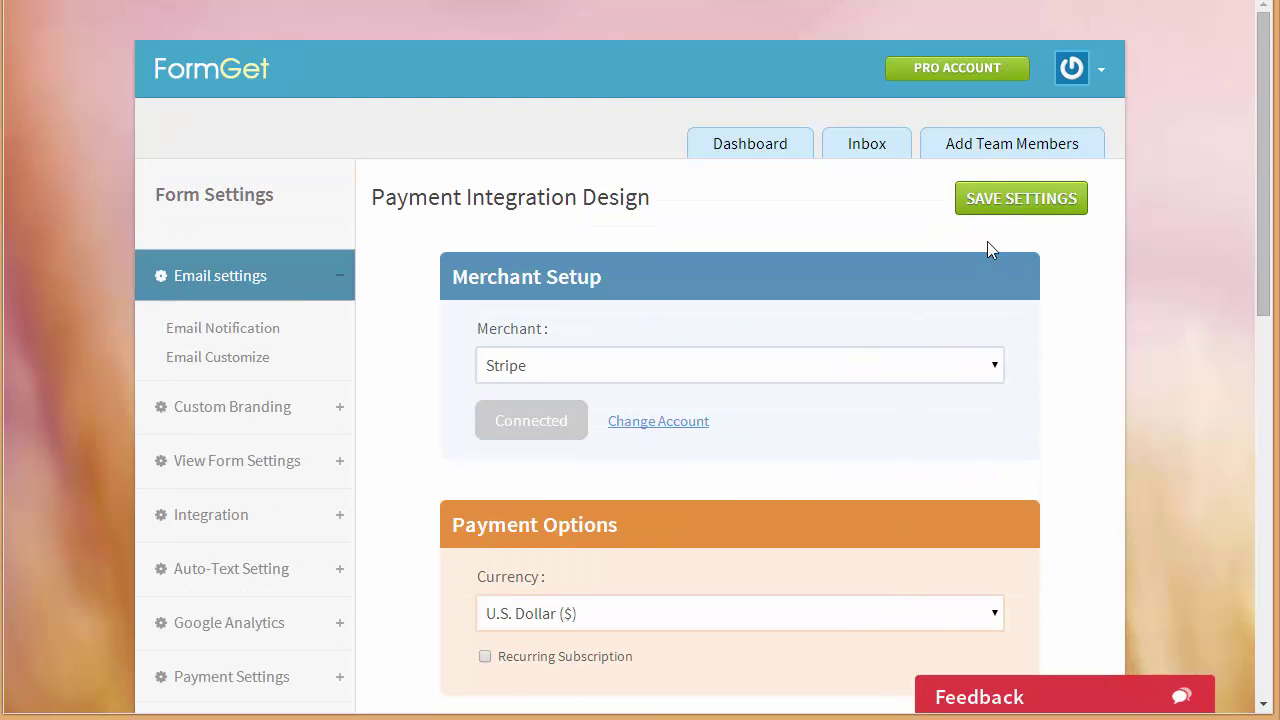
left_click(985, 205)
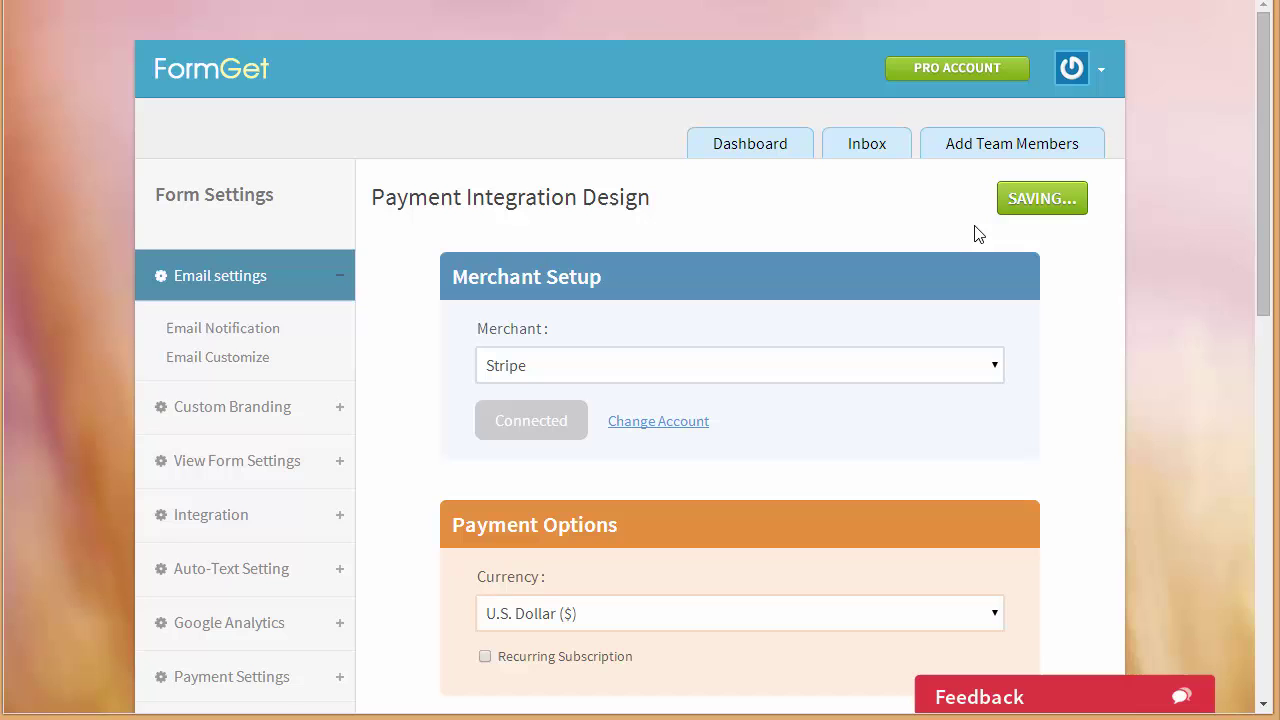
Step: Return to the dashboard and open the live view of the Plans & Pricings form at its plan options
left_click(751, 162)
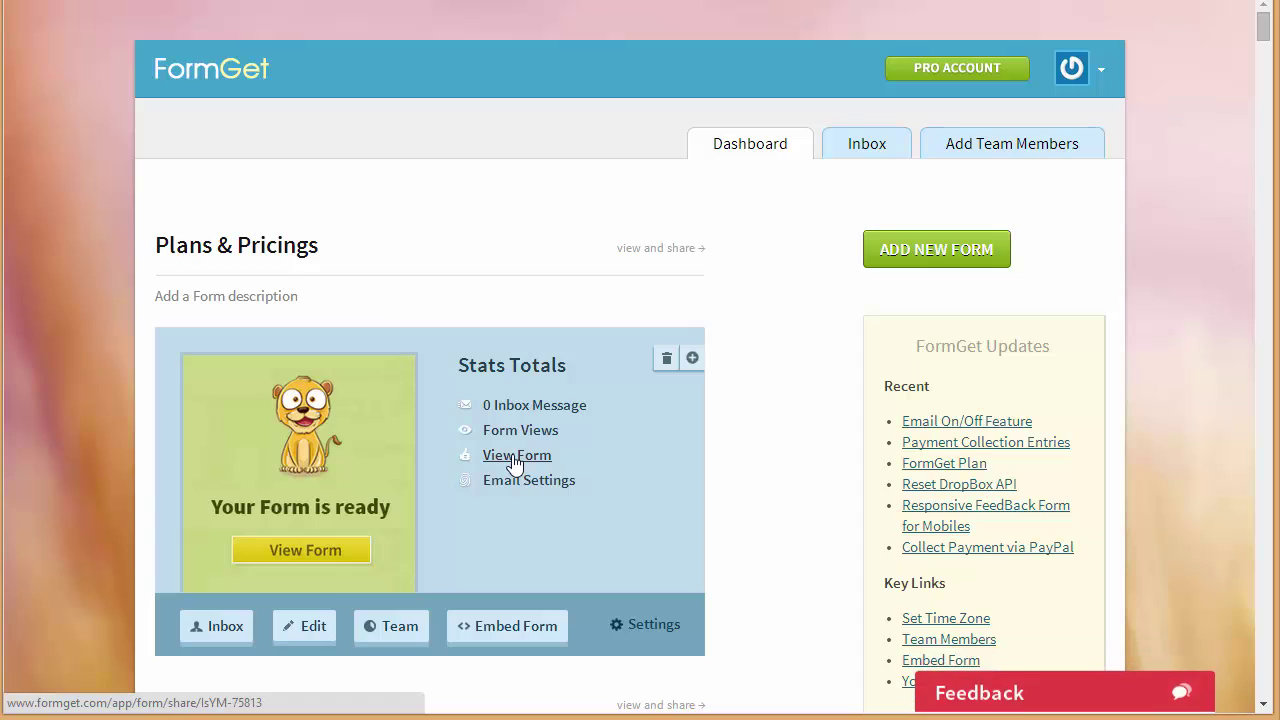
left_click(515, 462)
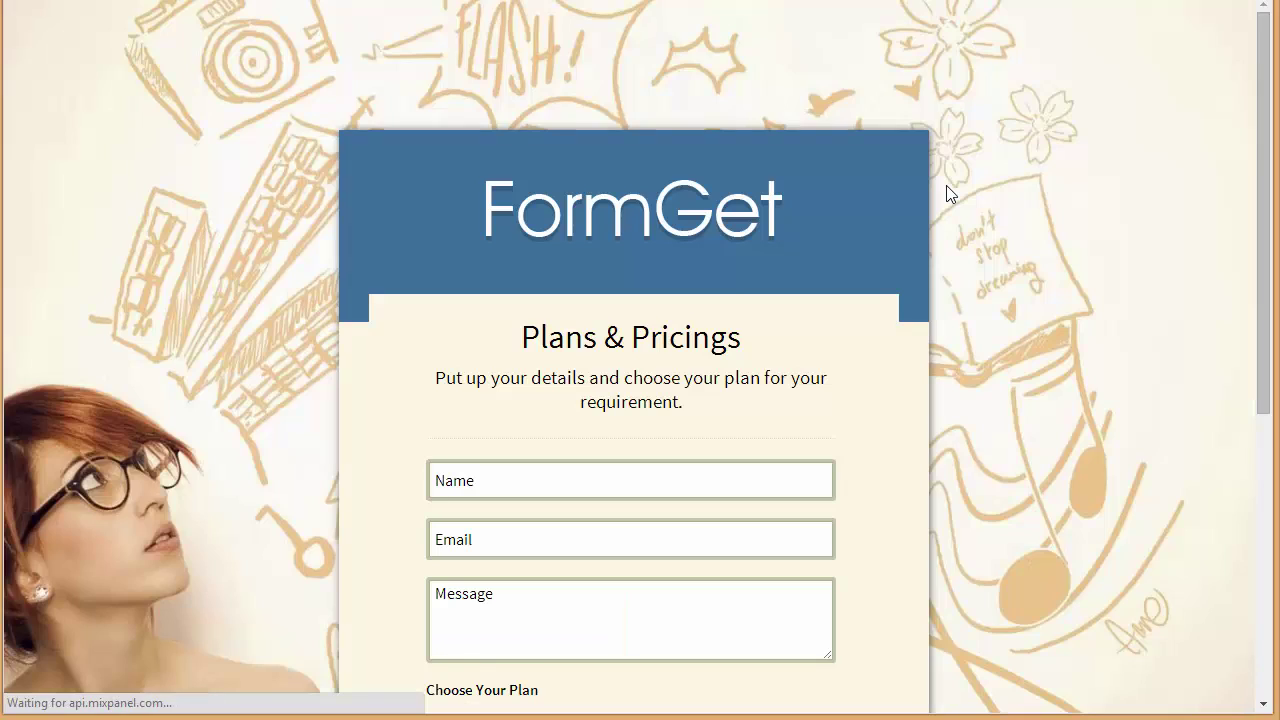
scroll(946, 191, "down", 3)
scroll(698, 497, "down", 1)
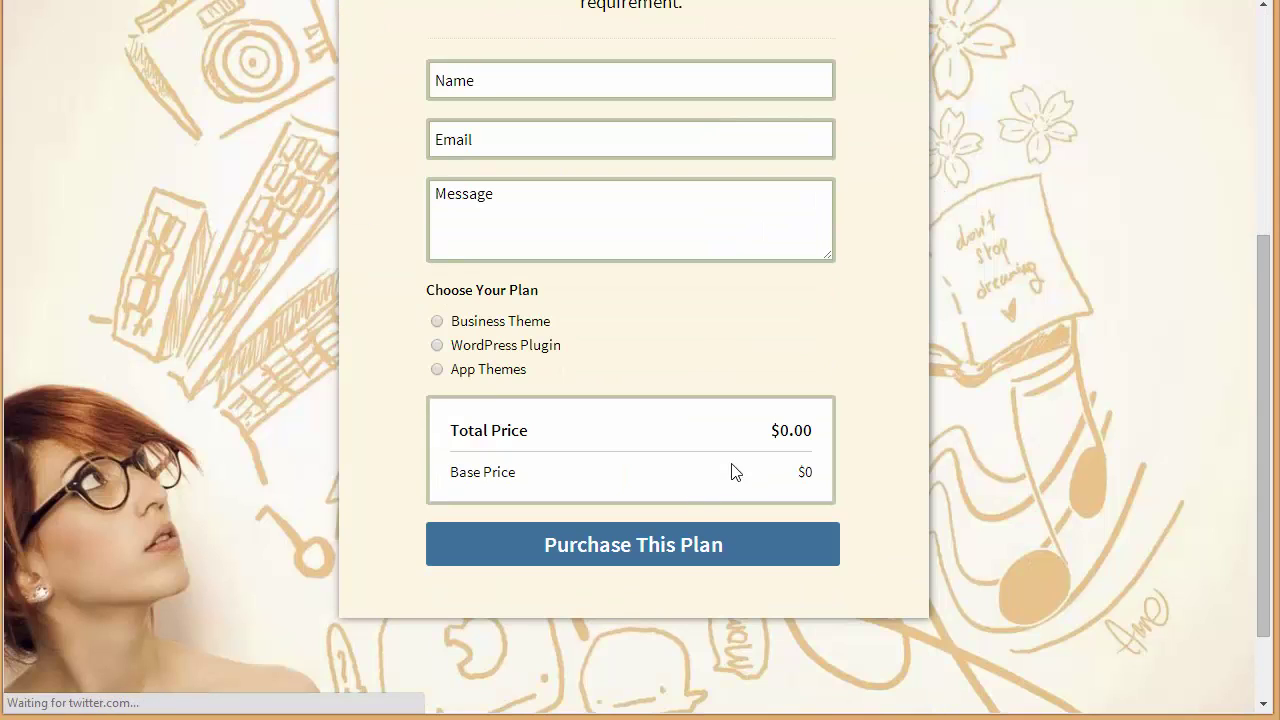
Step: Check the total price for each of the three plans, and submit the purchase with Business Theme selected
left_click(438, 322)
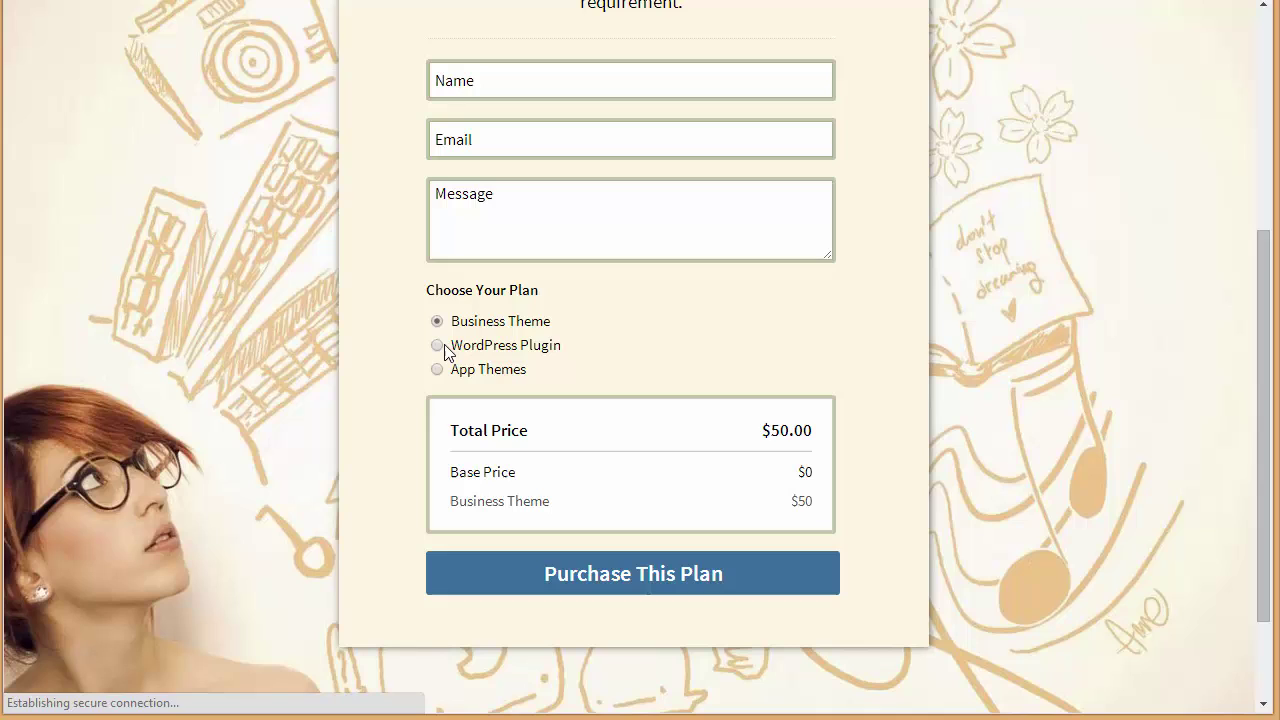
left_click(440, 348)
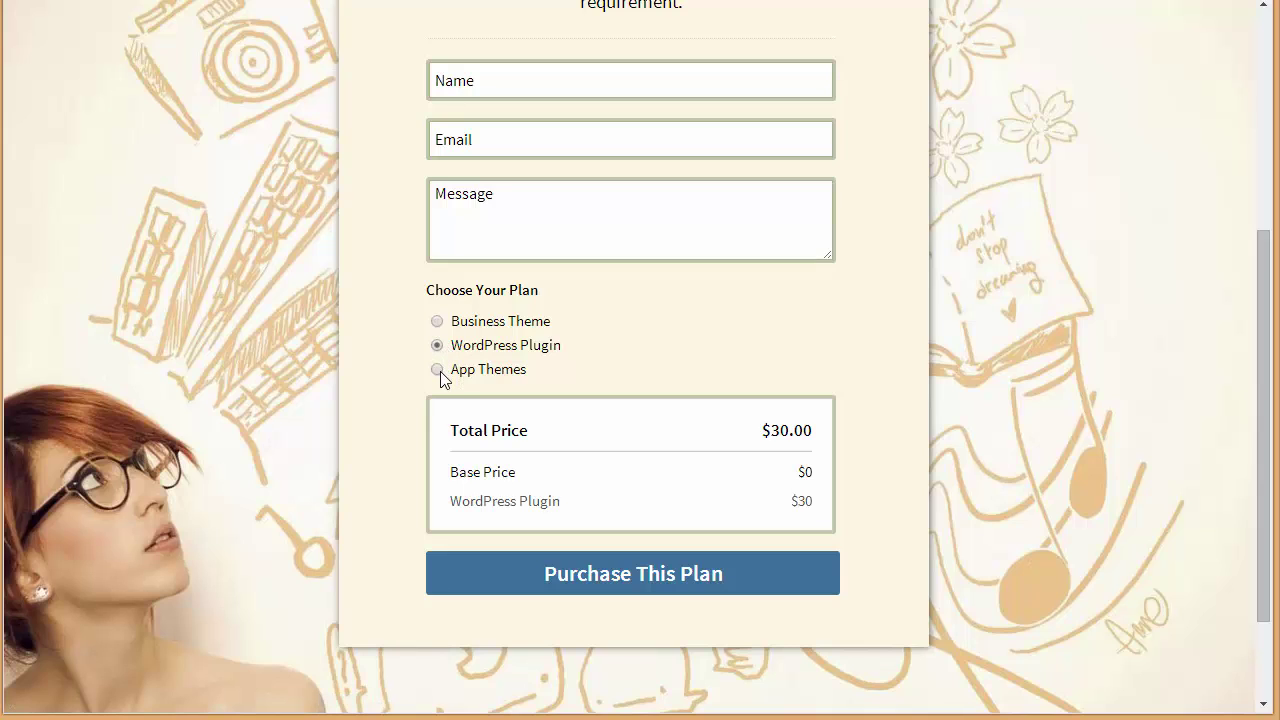
left_click(439, 373)
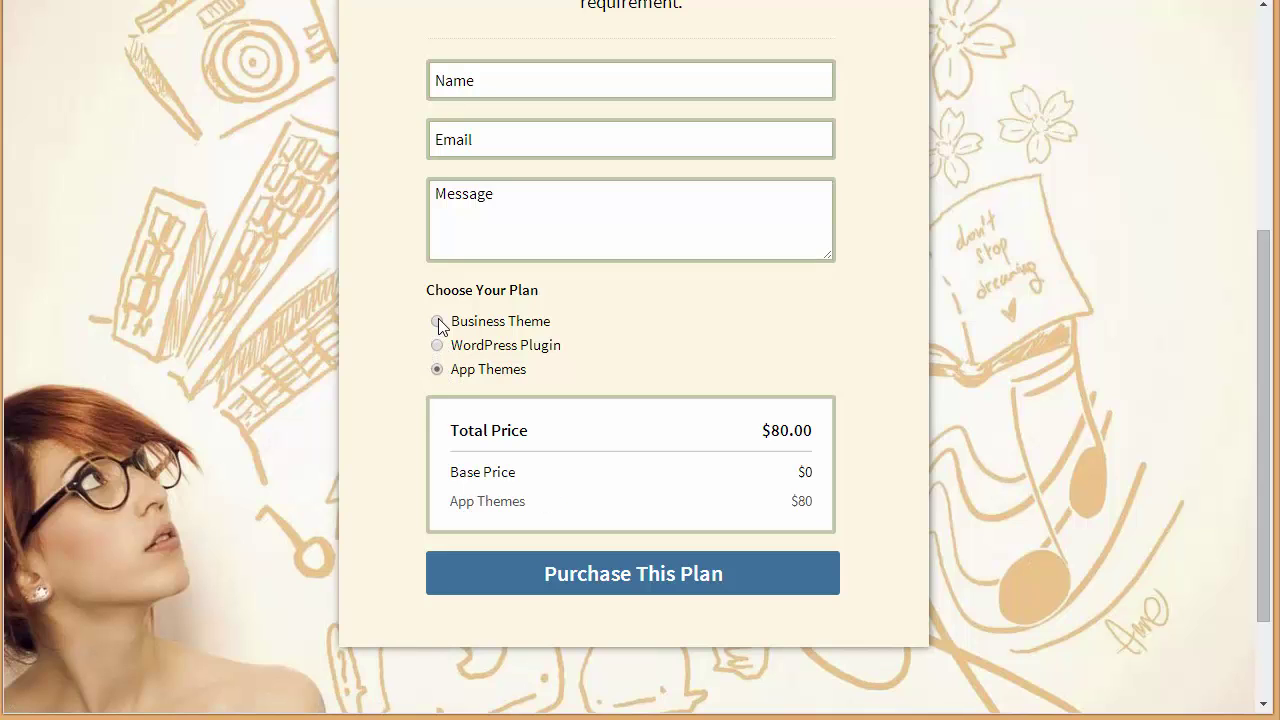
left_click(438, 322)
left_click(620, 578)
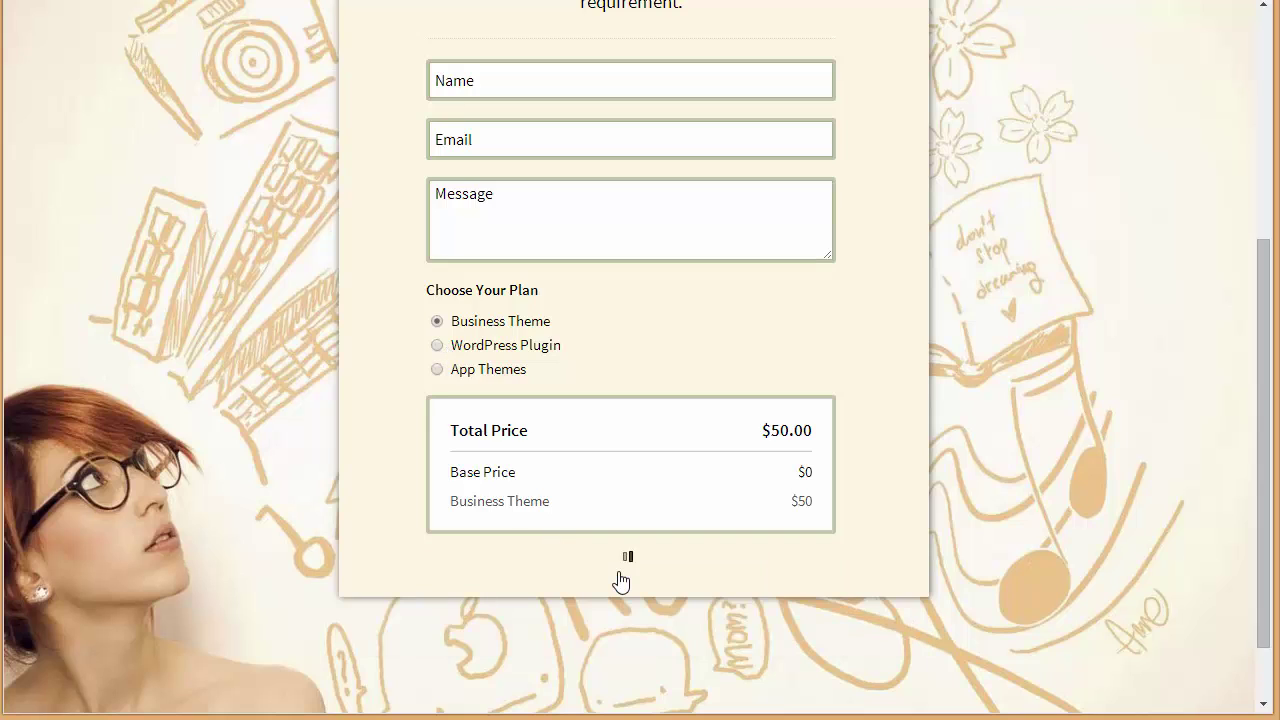